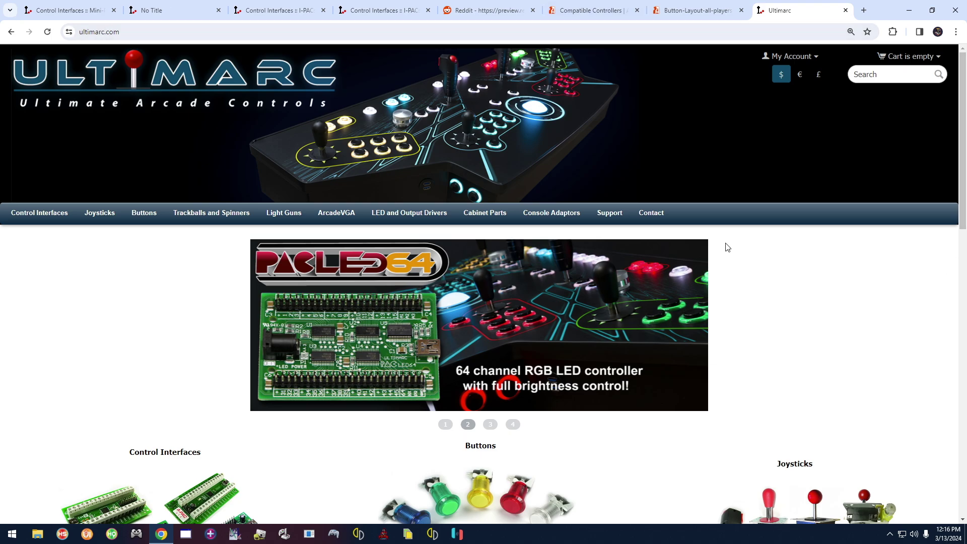
Go to Ultimarc's Downloads, then the I-PAC 2 page's WinIPAC Version 2 download section.
{"action": "mouse_move", "coordinate": [612, 217]}
{"action": "left_click", "coordinate": [486, 246]}
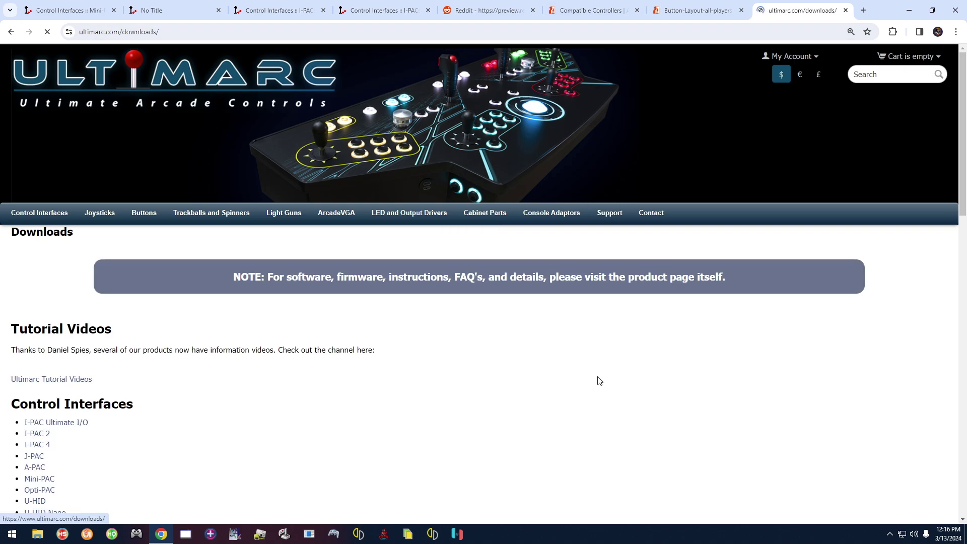
{"action": "scroll", "coordinate": [173, 412], "scroll_direction": "down", "scroll_amount": 4}
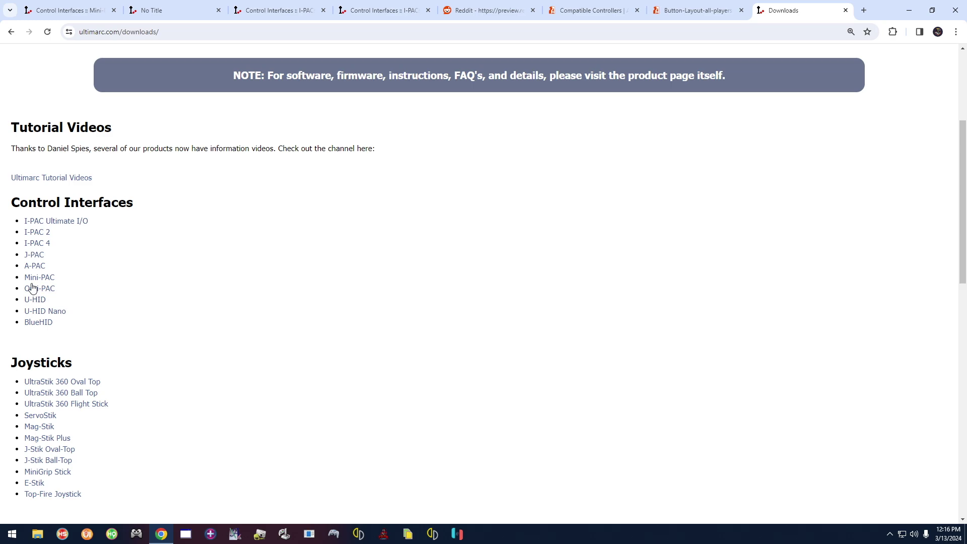
{"action": "left_click", "coordinate": [46, 234]}
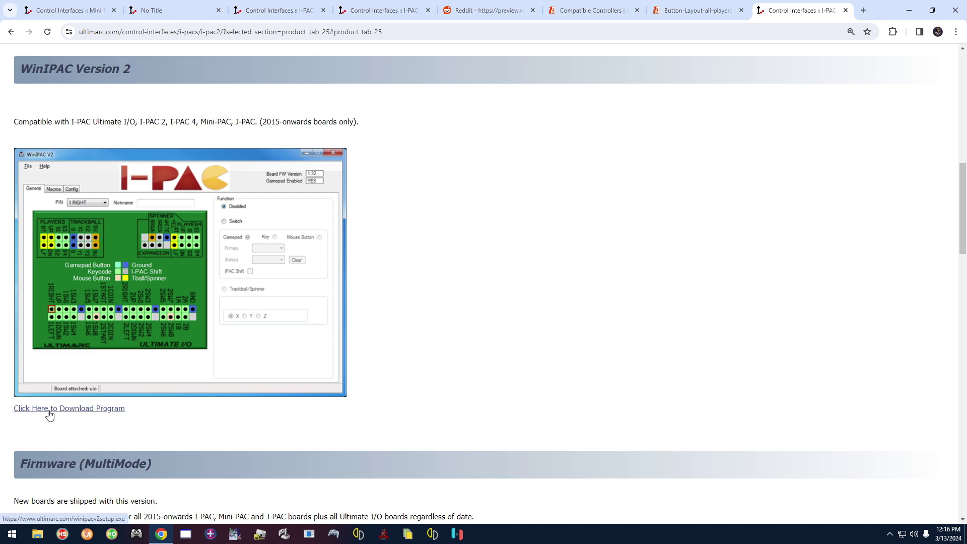
{"action": "scroll", "coordinate": [225, 384], "scroll_direction": "up", "scroll_amount": 2}
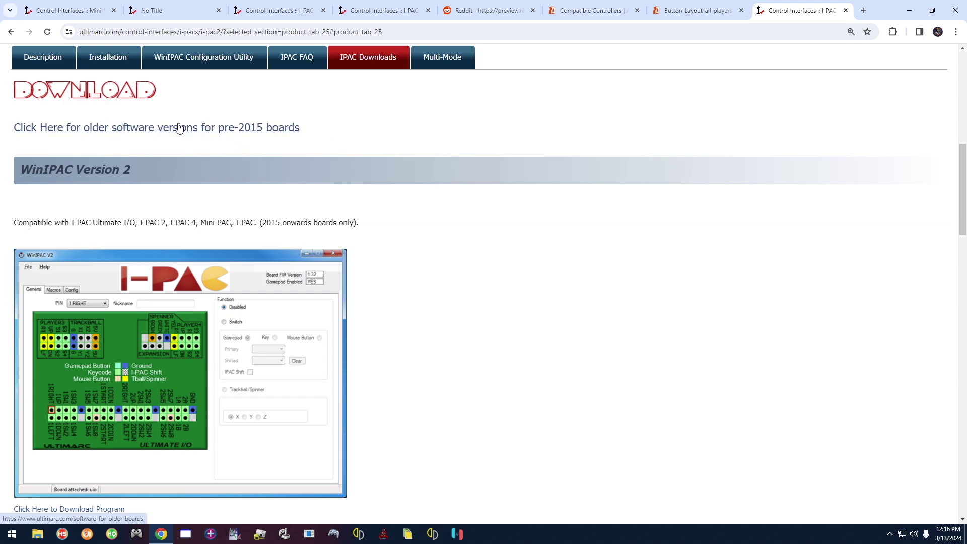
{"action": "scroll", "coordinate": [312, 209], "scroll_direction": "down", "scroll_amount": 2}
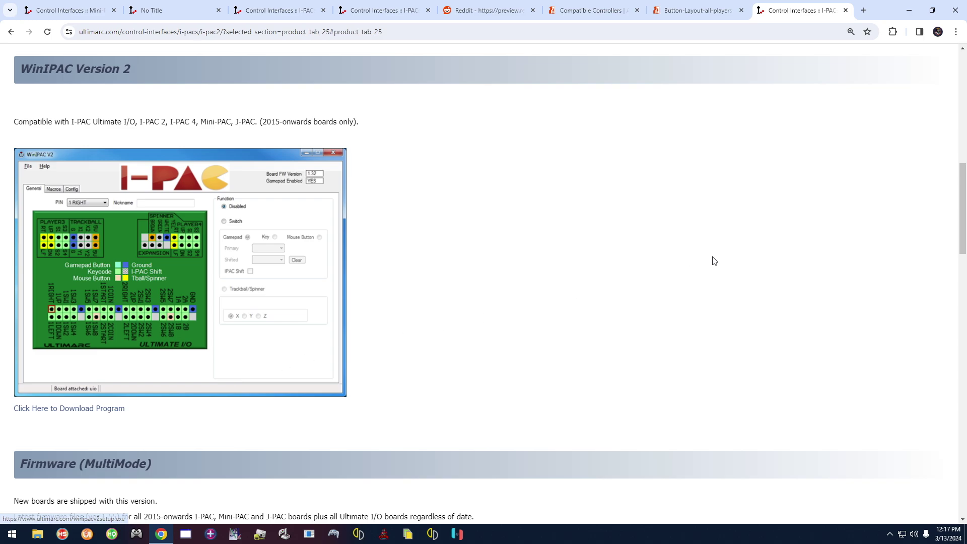
Minimize Chrome and bring up File Explorer showing This PC.
{"action": "left_click", "coordinate": [910, 11]}
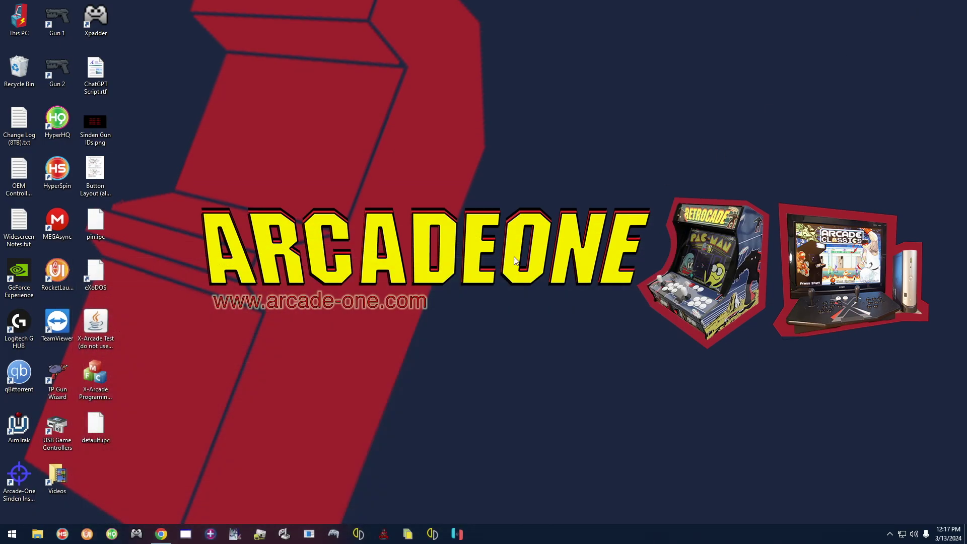
{"action": "left_click", "coordinate": [12, 534]}
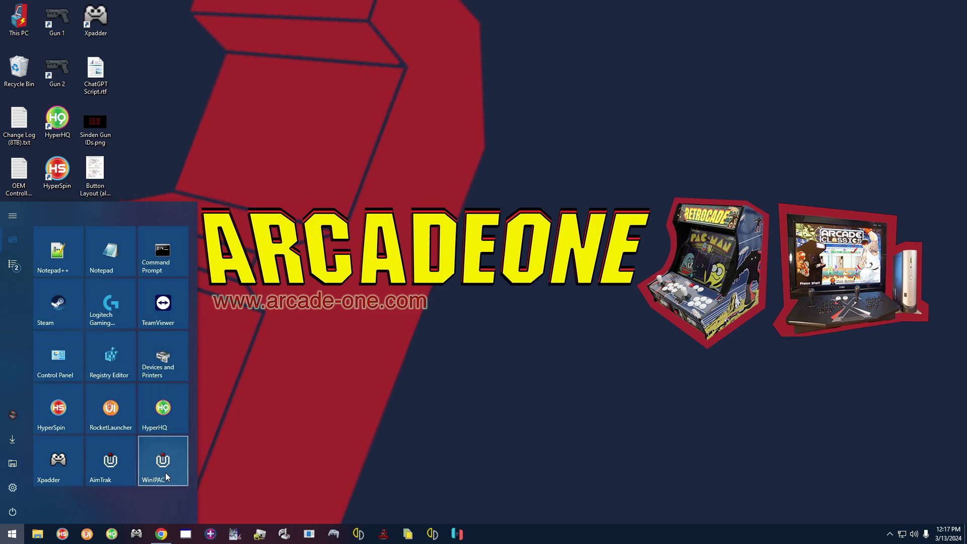
{"action": "left_click", "coordinate": [248, 377]}
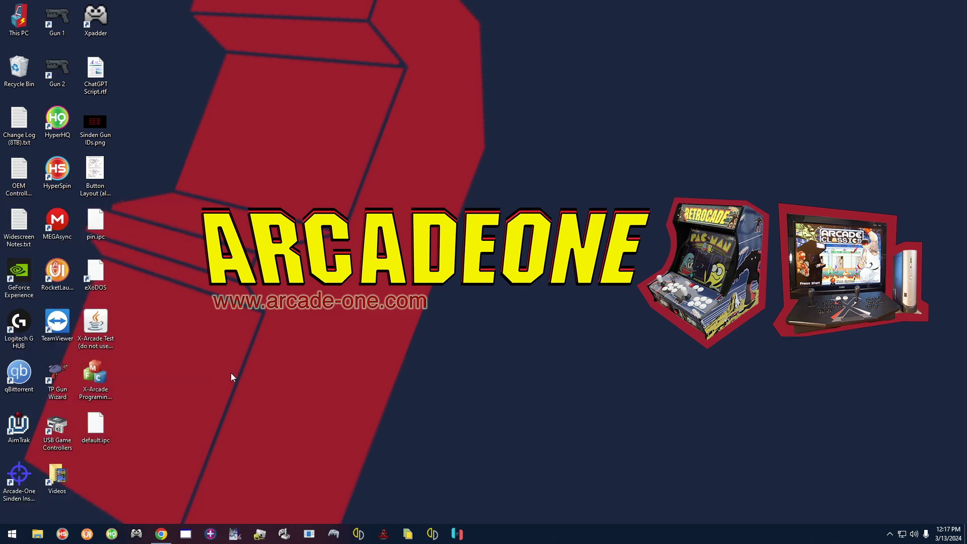
{"action": "left_click", "coordinate": [38, 533]}
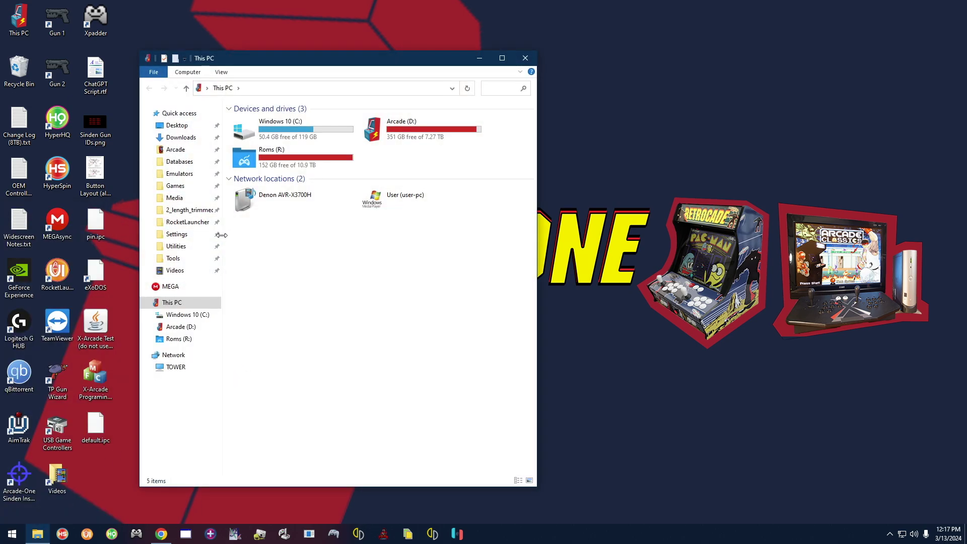
Browse Windows 10 (C:) > Program Files (x86) > WinIPAC V2 folder.
{"action": "left_click", "coordinate": [208, 316]}
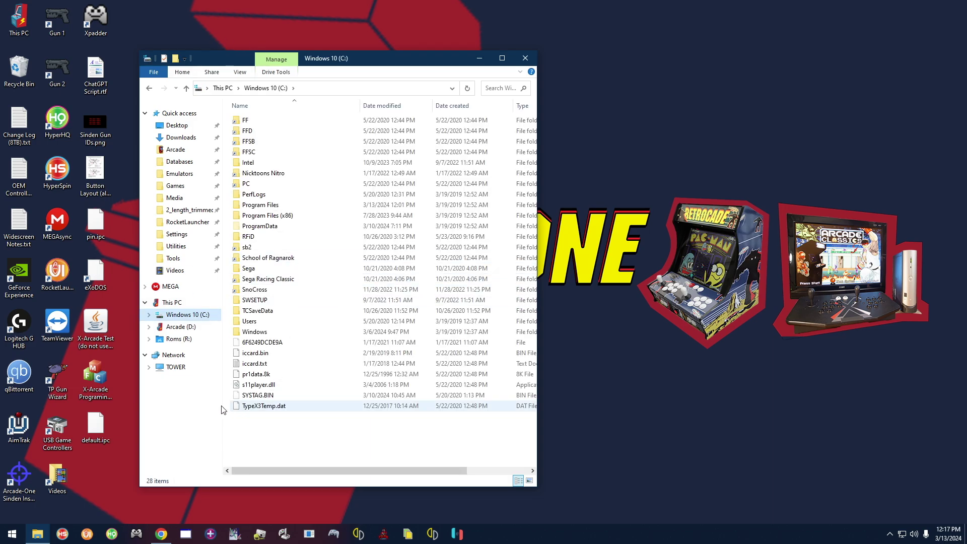
{"action": "double_click", "coordinate": [290, 216]}
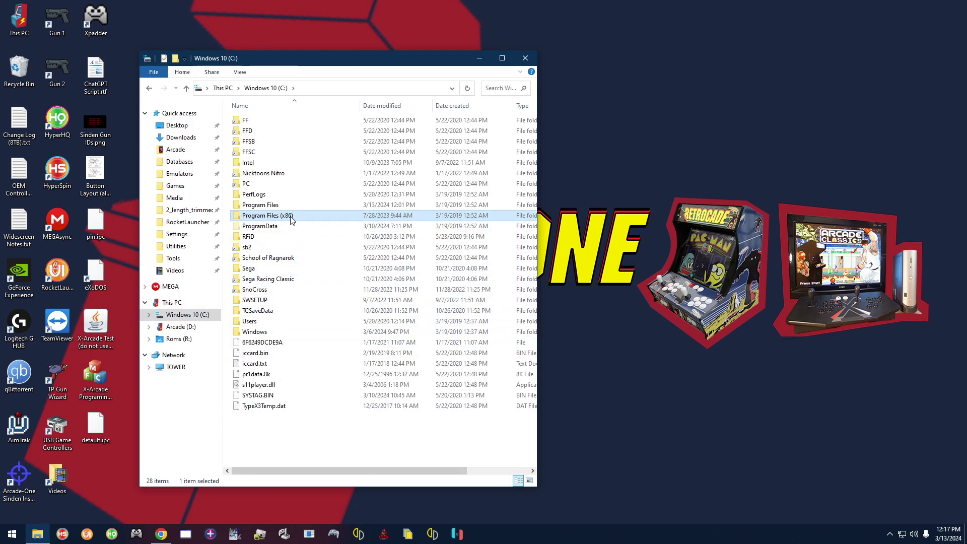
{"action": "scroll", "coordinate": [332, 274], "scroll_direction": "down", "scroll_amount": 1}
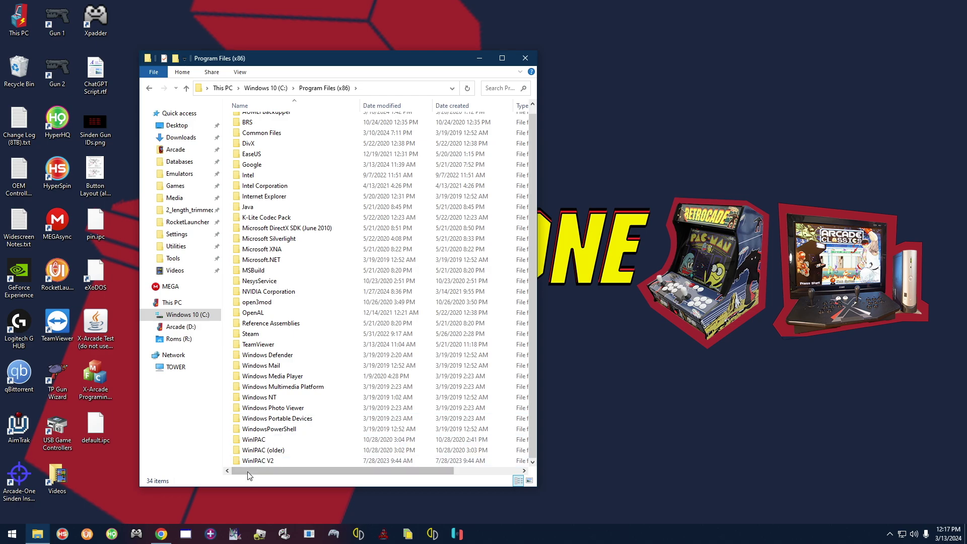
{"action": "left_click", "coordinate": [267, 461]}
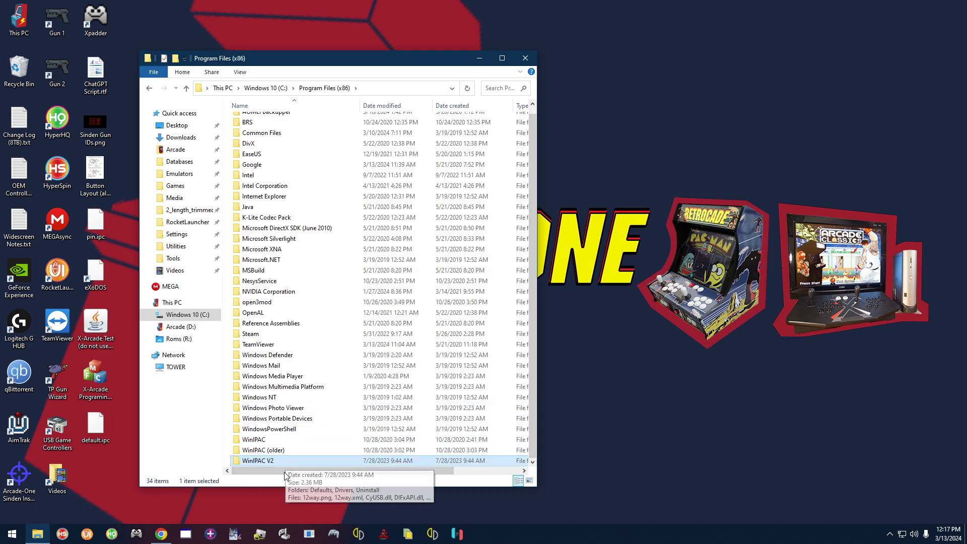
{"action": "double_click", "coordinate": [275, 462]}
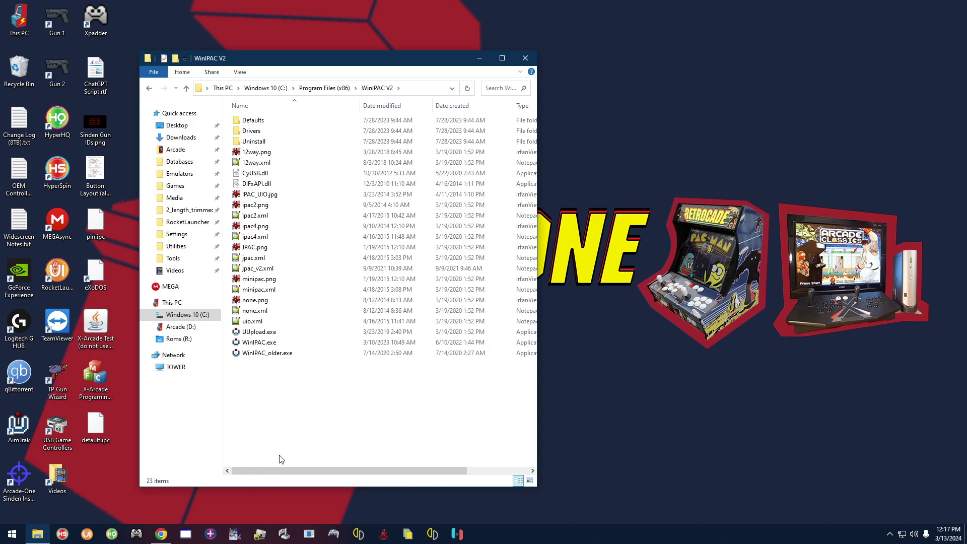
Briefly launch and close WinIPAC from Start, then select WinIPAC.exe in the folder.
{"action": "left_click", "coordinate": [12, 534]}
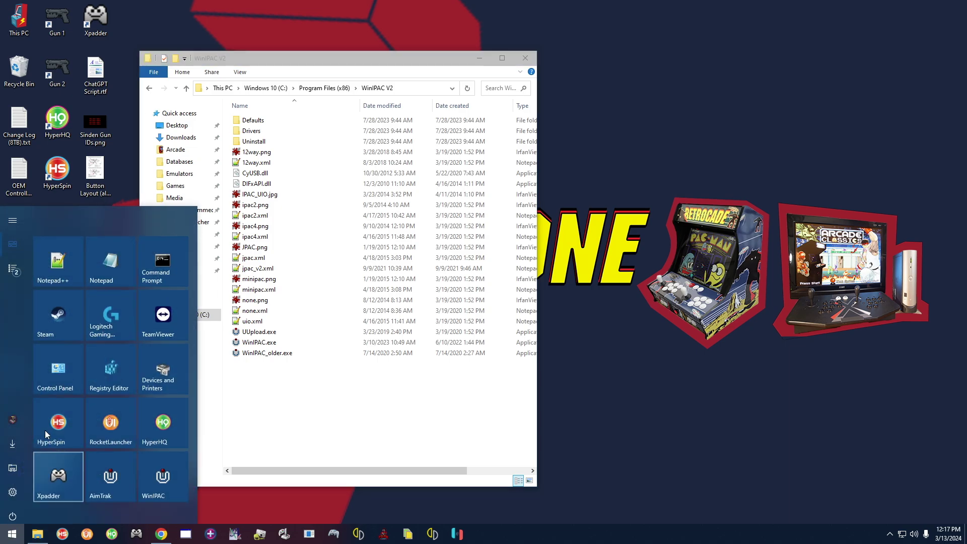
{"action": "left_click", "coordinate": [164, 479]}
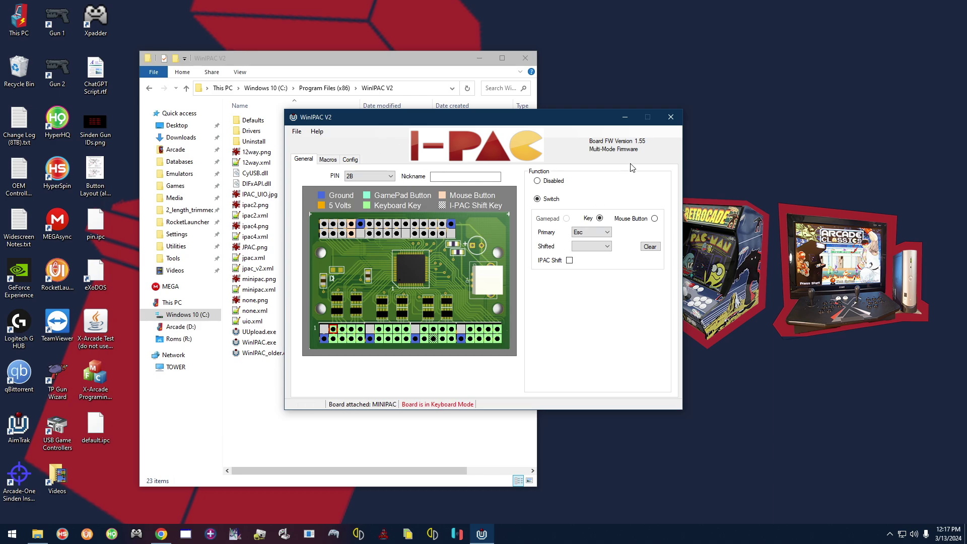
{"action": "left_click", "coordinate": [670, 117]}
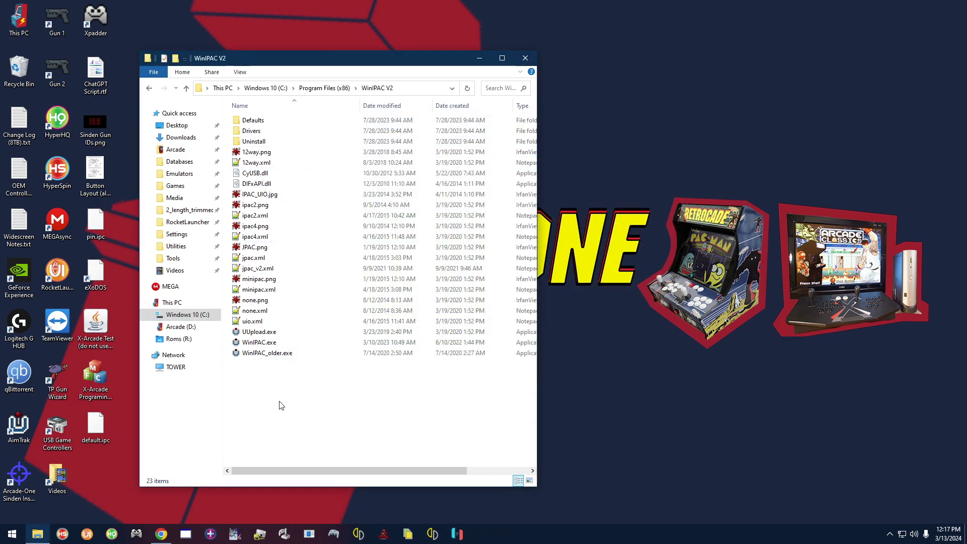
{"action": "left_click", "coordinate": [253, 355]}
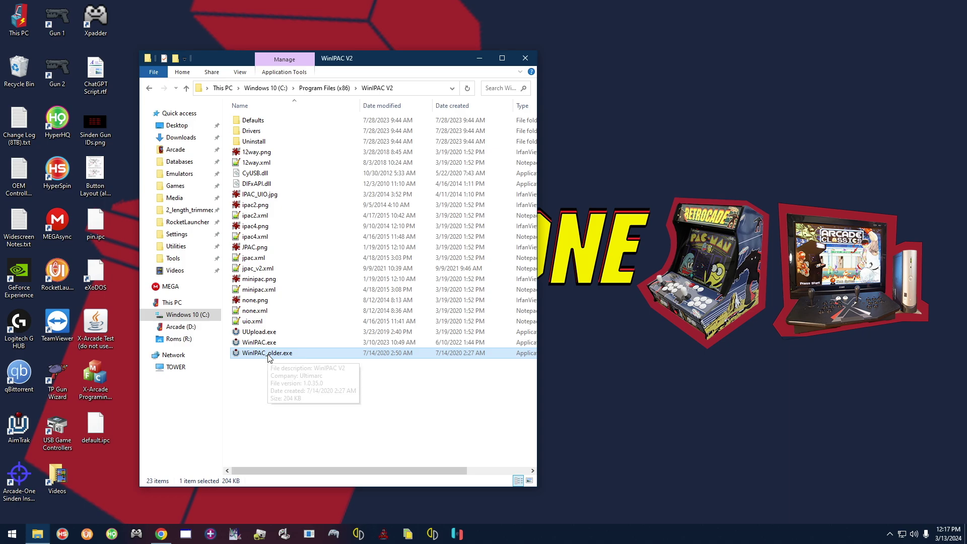
{"action": "left_click", "coordinate": [316, 394]}
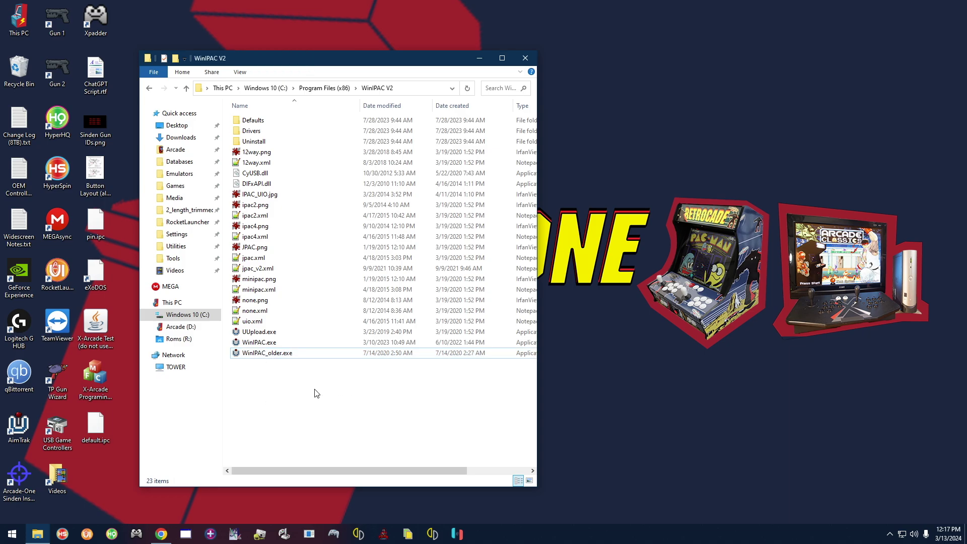
{"action": "left_click", "coordinate": [266, 346]}
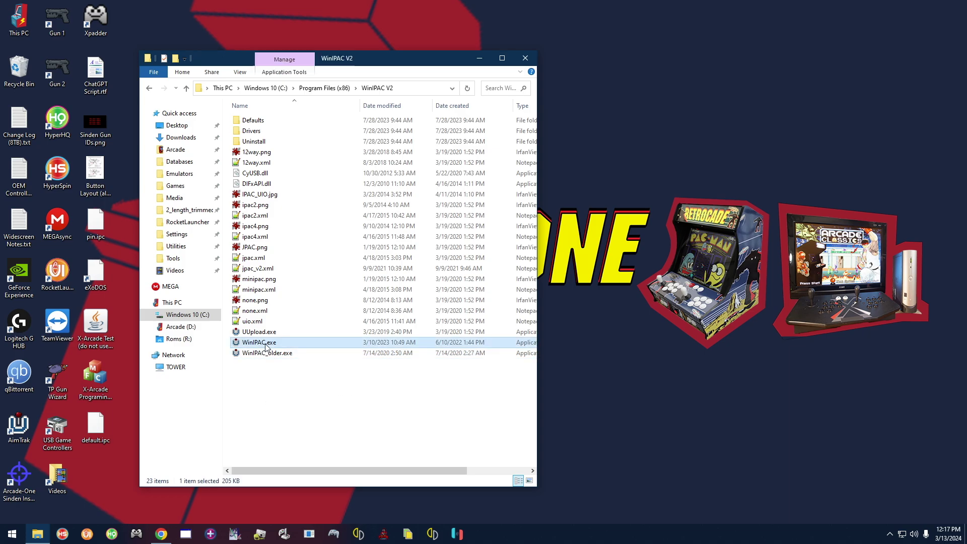
Run WinIPAC.exe to start the WinIPAC V2 utility.
{"action": "double_click", "coordinate": [266, 346]}
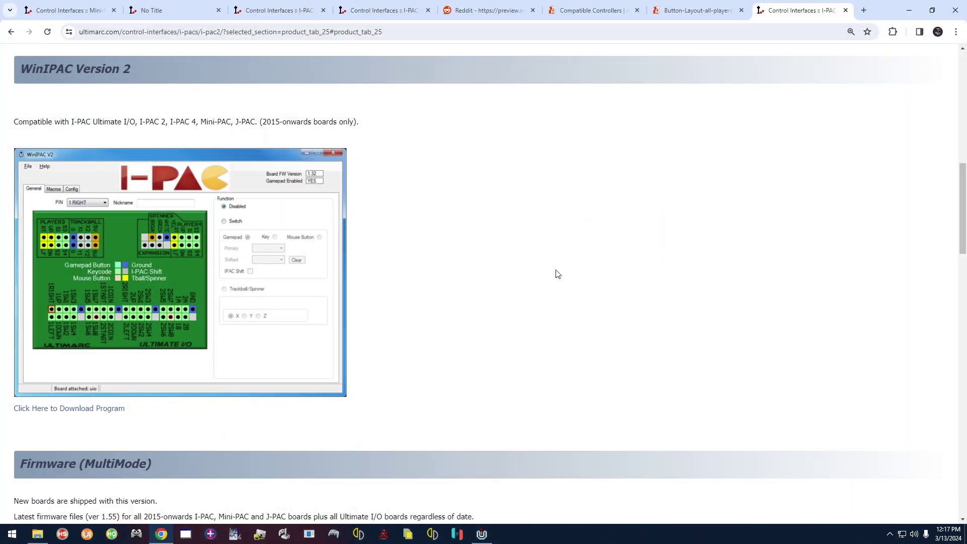
Show the Button-Layout-all-players-NEW.jpeg key map for players 1 and 2.
{"action": "left_click", "coordinate": [699, 15]}
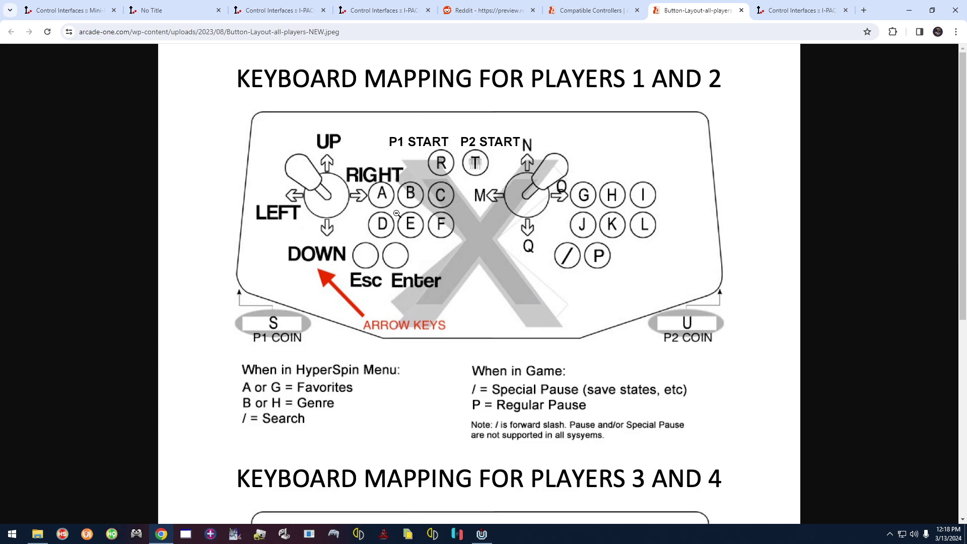
Minimize Chrome, reposition the WinIPAC V2 window, then return to the Mini-PAC tab.
{"action": "left_click", "coordinate": [909, 10]}
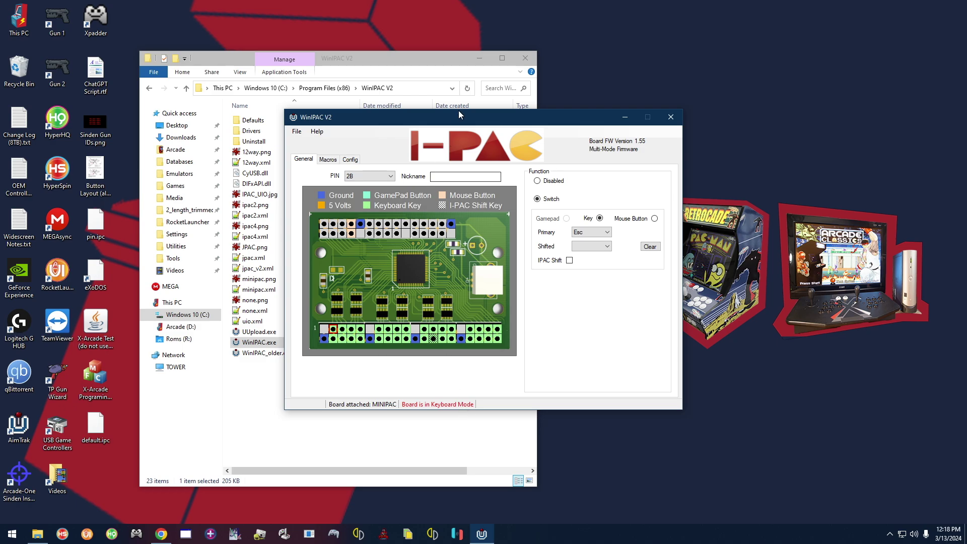
{"action": "left_click_drag", "start_coordinate": [464, 124], "coordinate": [493, 163]}
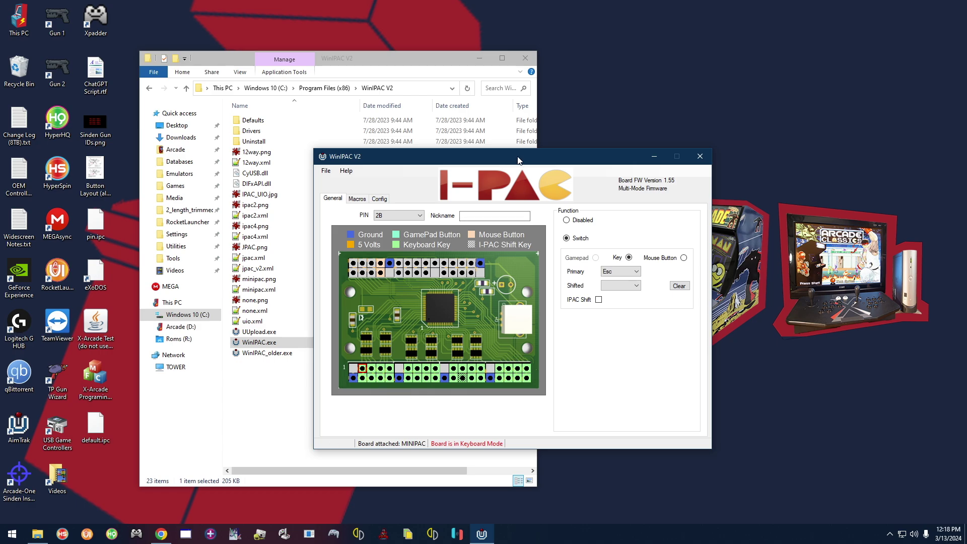
{"action": "left_click_drag", "start_coordinate": [518, 156], "coordinate": [504, 170]}
{"action": "left_click", "coordinate": [162, 533]}
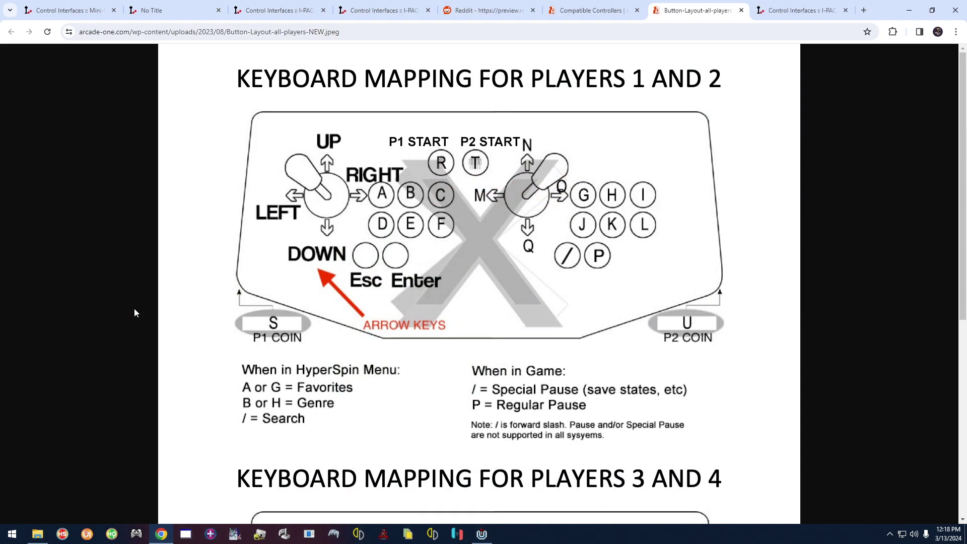
{"action": "left_click", "coordinate": [69, 9]}
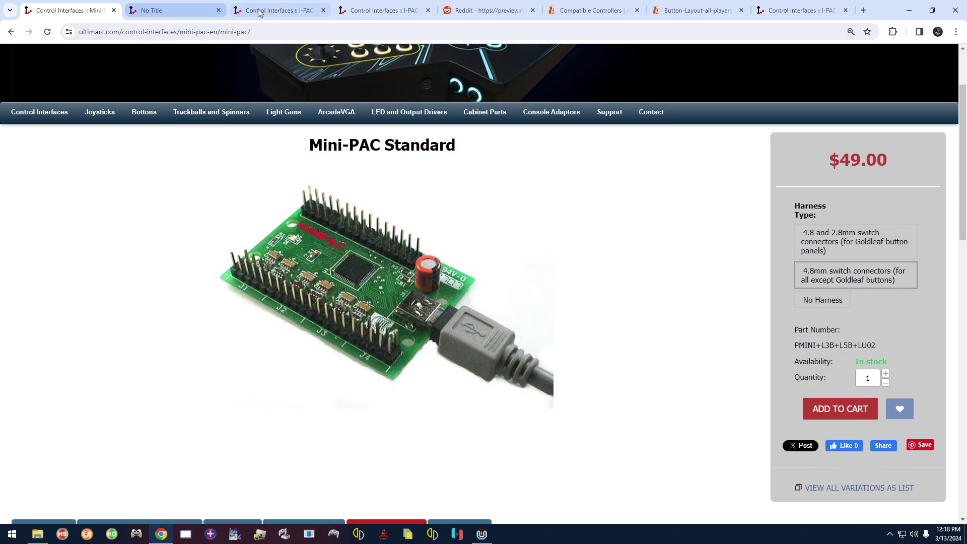
Glance at the No Title PDF, then show the labelled I-PAC 2 board photo.
{"action": "left_click", "coordinate": [192, 11]}
{"action": "left_click", "coordinate": [266, 10]}
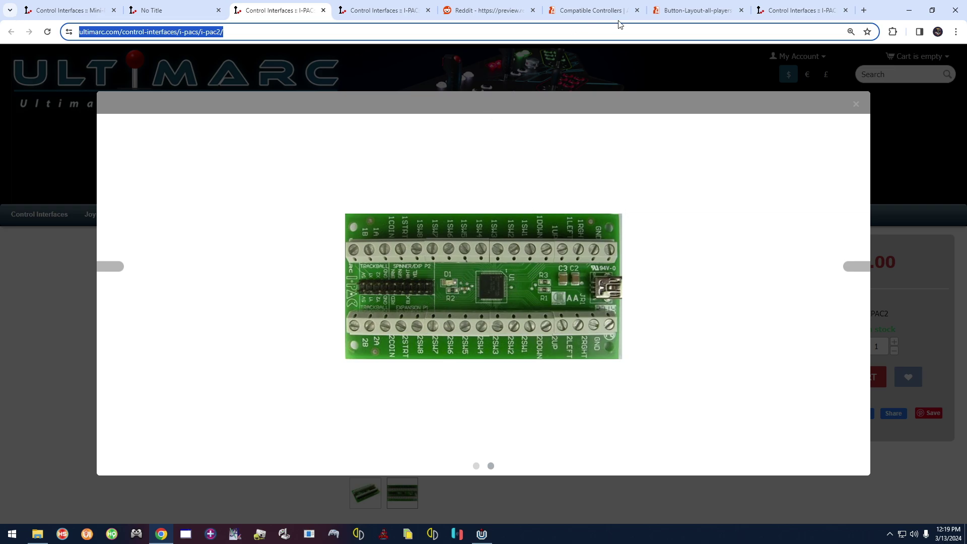
Compare the key map image, Reddit wiring layout, I-PAC 4 and I-PAC 2 board pages.
{"action": "left_click", "coordinate": [697, 10]}
{"action": "left_click", "coordinate": [503, 10]}
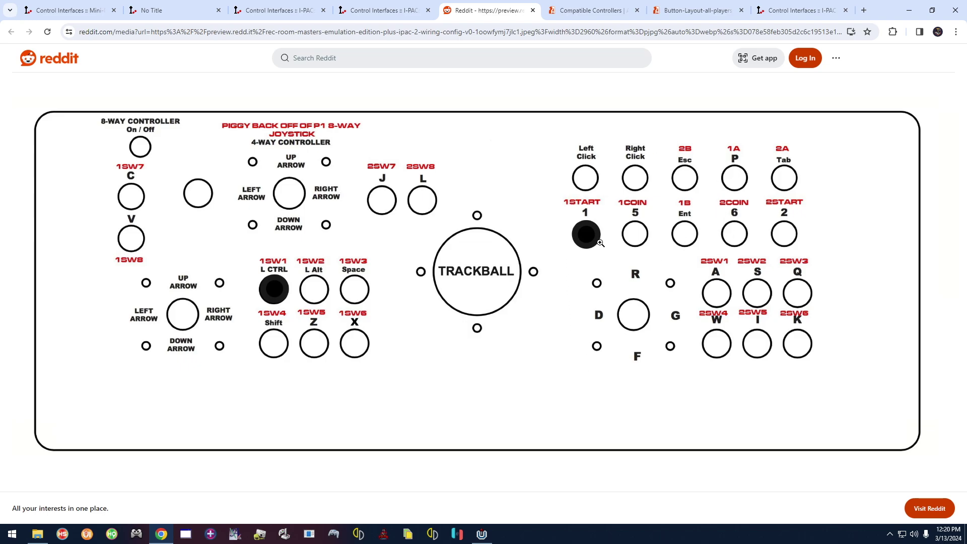
{"action": "left_click", "coordinate": [375, 10]}
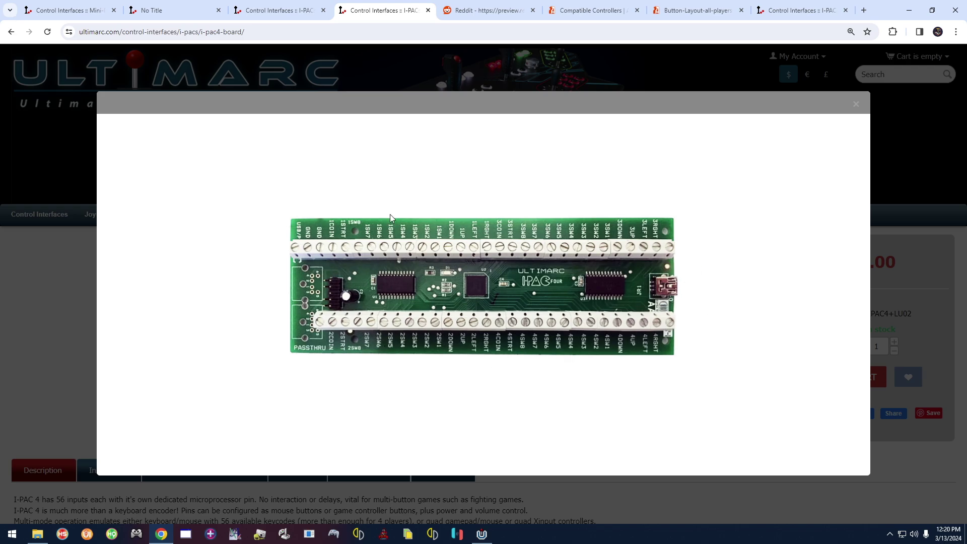
{"action": "left_click", "coordinate": [280, 13]}
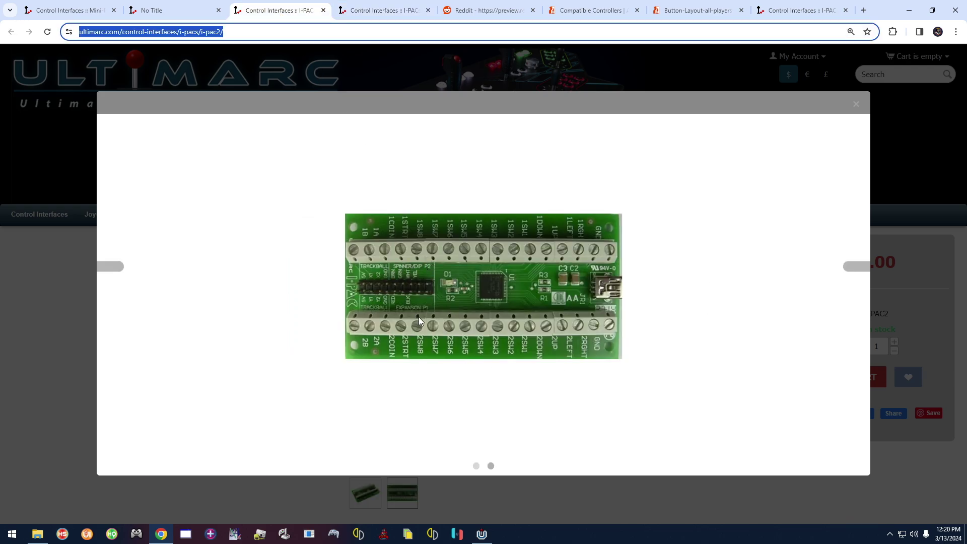
{"action": "left_click", "coordinate": [378, 10]}
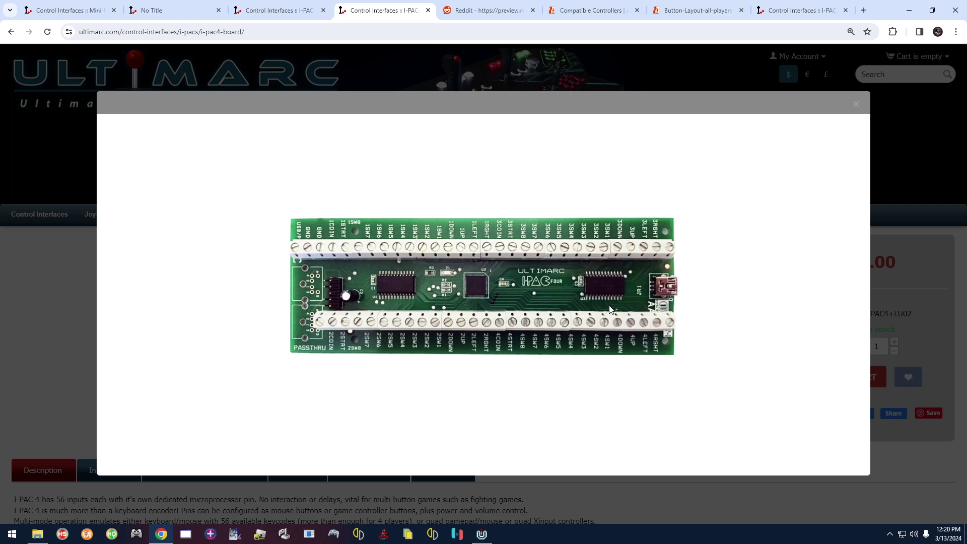
{"action": "left_click", "coordinate": [519, 14]}
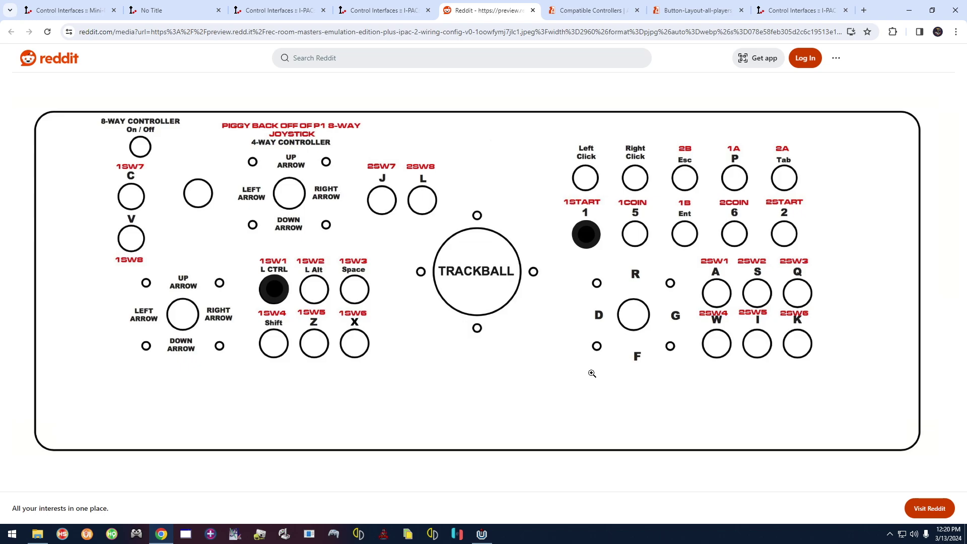
{"action": "left_click", "coordinate": [242, 17]}
{"action": "left_click", "coordinate": [276, 28]}
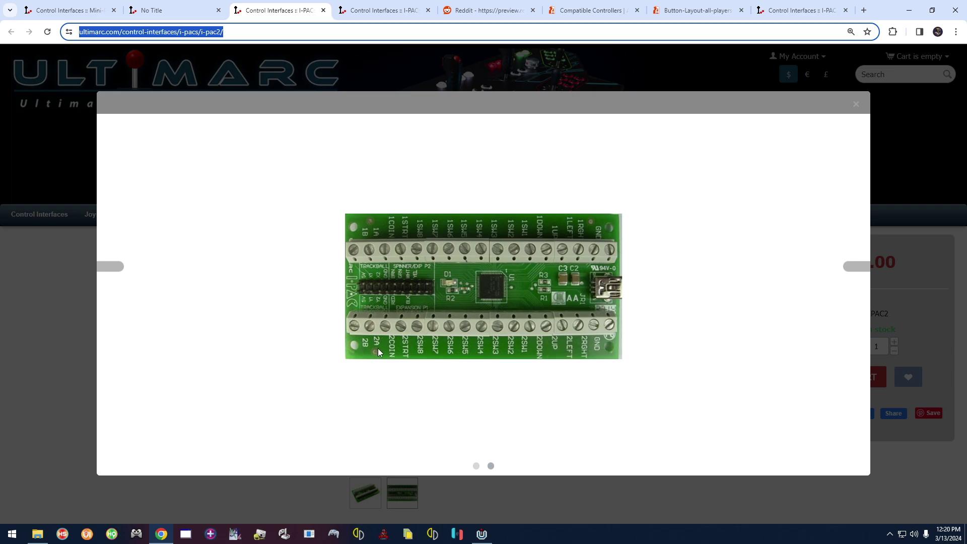
Check the button layout and compatible controllers, recheck both boards, then return to Mini-PAC Standard.
{"action": "left_click", "coordinate": [680, 10]}
{"action": "left_click", "coordinate": [588, 14]}
{"action": "left_click", "coordinate": [486, 10]}
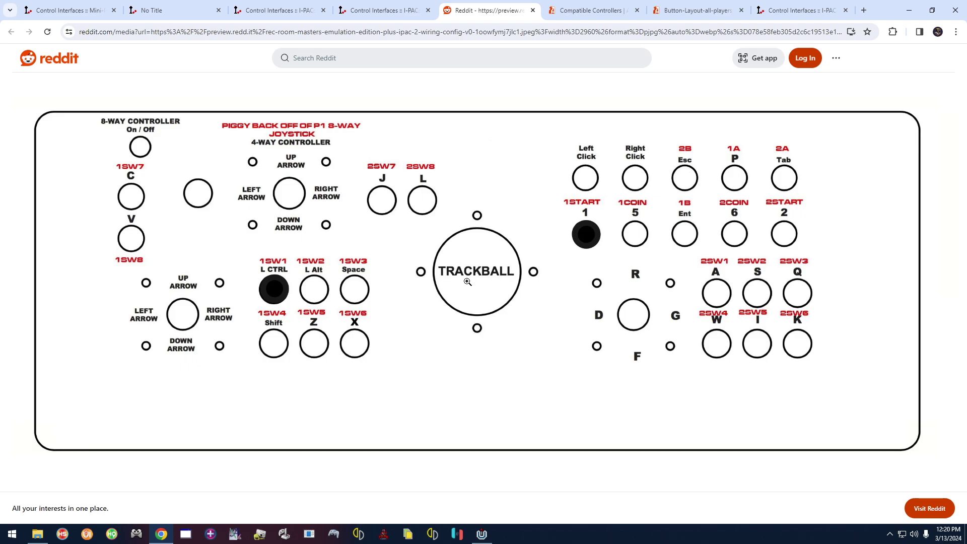
{"action": "left_click", "coordinate": [390, 11]}
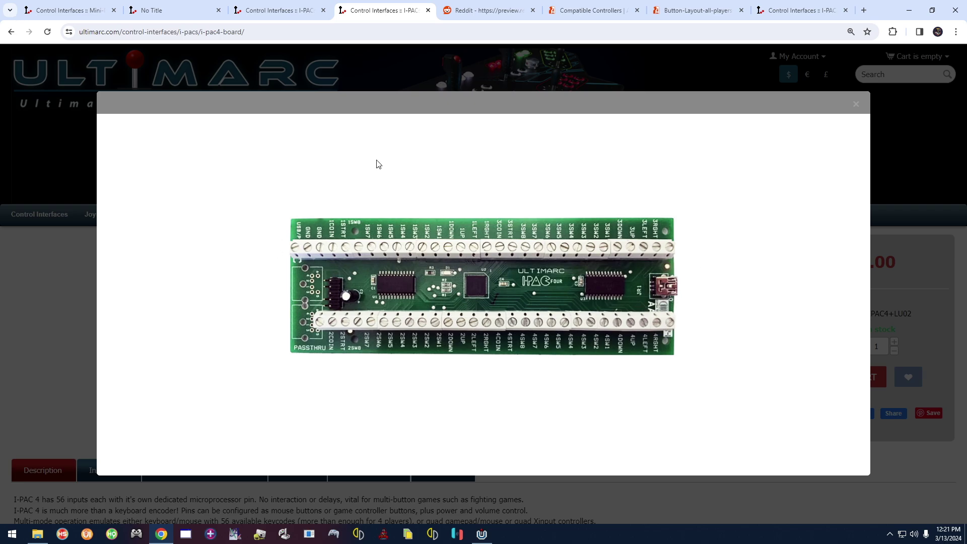
{"action": "left_click", "coordinate": [310, 15]}
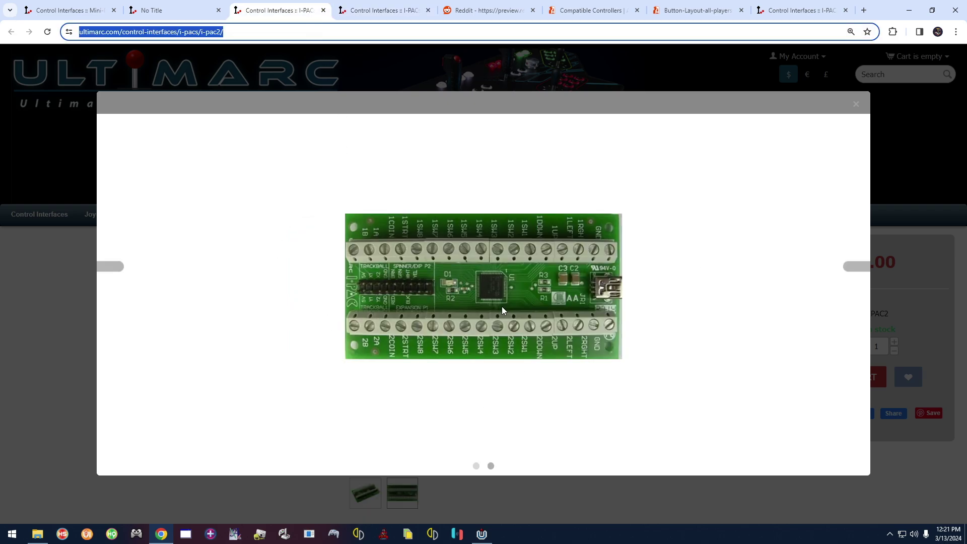
{"action": "left_click", "coordinate": [71, 8]}
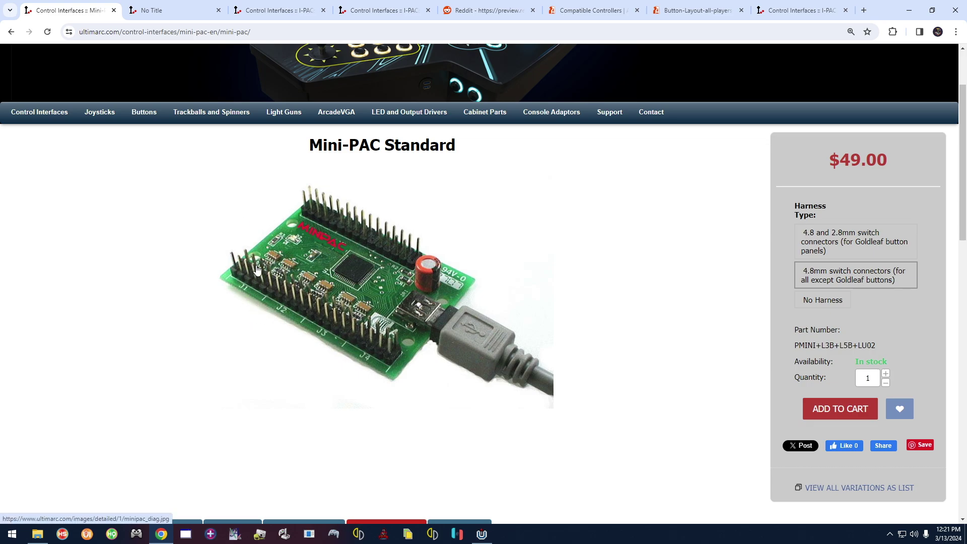
Open the Mini-PAC wiring diagram PDF from the Wiring section.
{"action": "scroll", "coordinate": [283, 240], "scroll_direction": "up", "scroll_amount": 2}
{"action": "scroll", "coordinate": [358, 340], "scroll_direction": "down", "scroll_amount": 4}
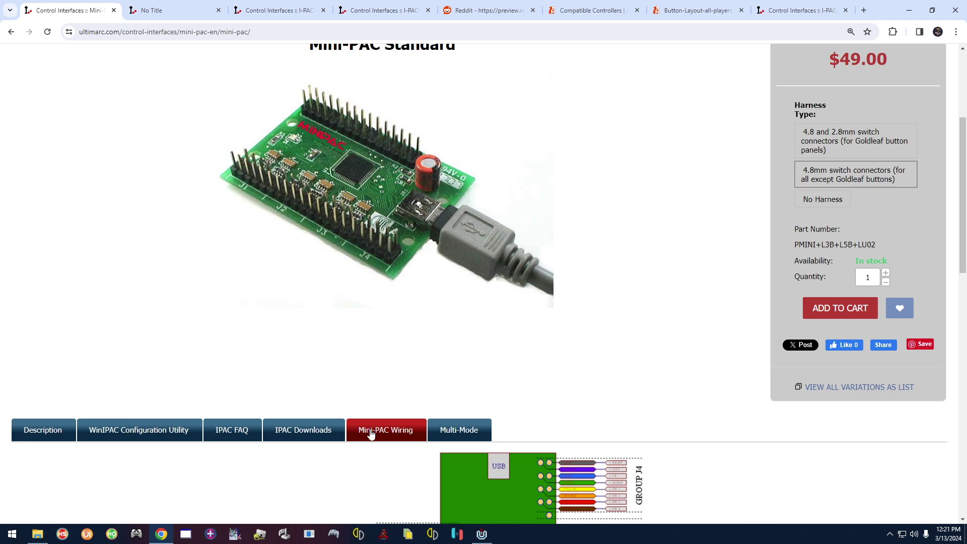
{"action": "scroll", "coordinate": [358, 375], "scroll_direction": "down", "scroll_amount": 7}
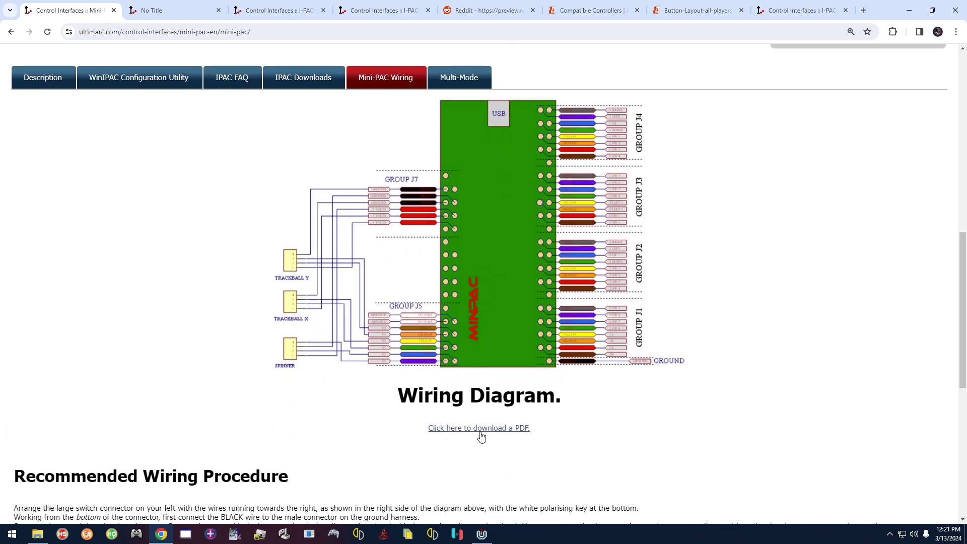
{"action": "left_click", "coordinate": [471, 428]}
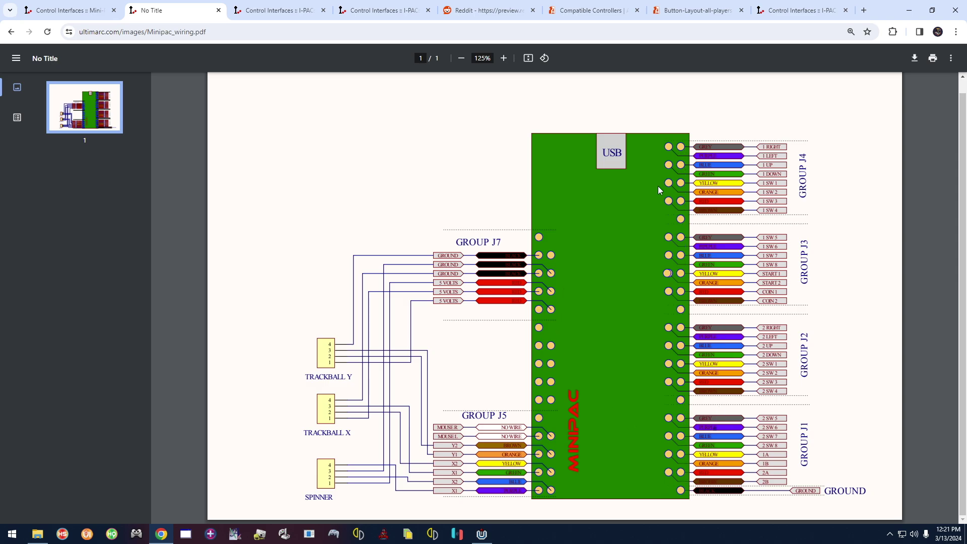
Read the Mini-PAC Description's Switch Harness and 13-inch (330mm) Panel Sizes notes.
{"action": "left_click", "coordinate": [65, 10]}
{"action": "scroll", "coordinate": [341, 315], "scroll_direction": "down", "scroll_amount": 8}
{"action": "scroll", "coordinate": [339, 307], "scroll_direction": "up", "scroll_amount": 12}
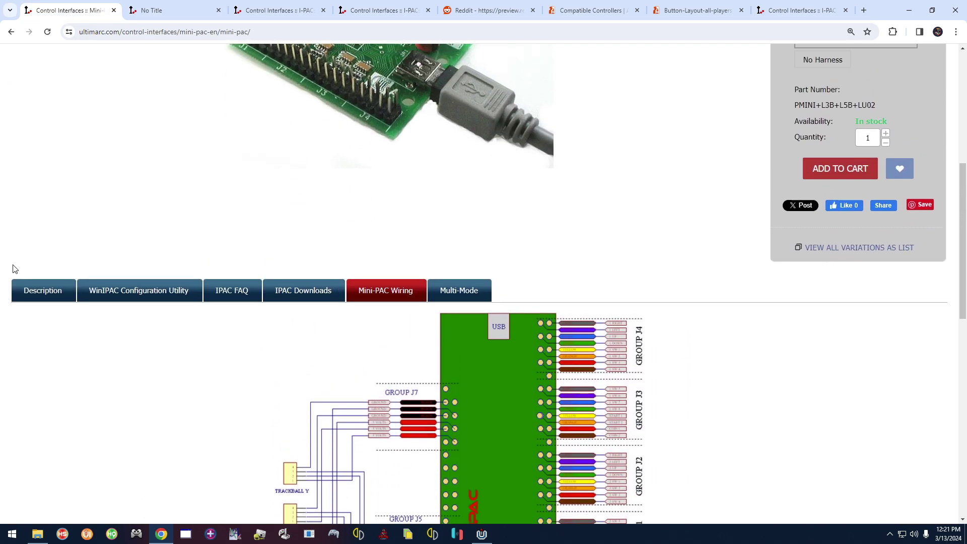
{"action": "left_click", "coordinate": [30, 290]}
{"action": "scroll", "coordinate": [453, 263], "scroll_direction": "up", "scroll_amount": 4}
{"action": "scroll", "coordinate": [351, 285], "scroll_direction": "down", "scroll_amount": 10}
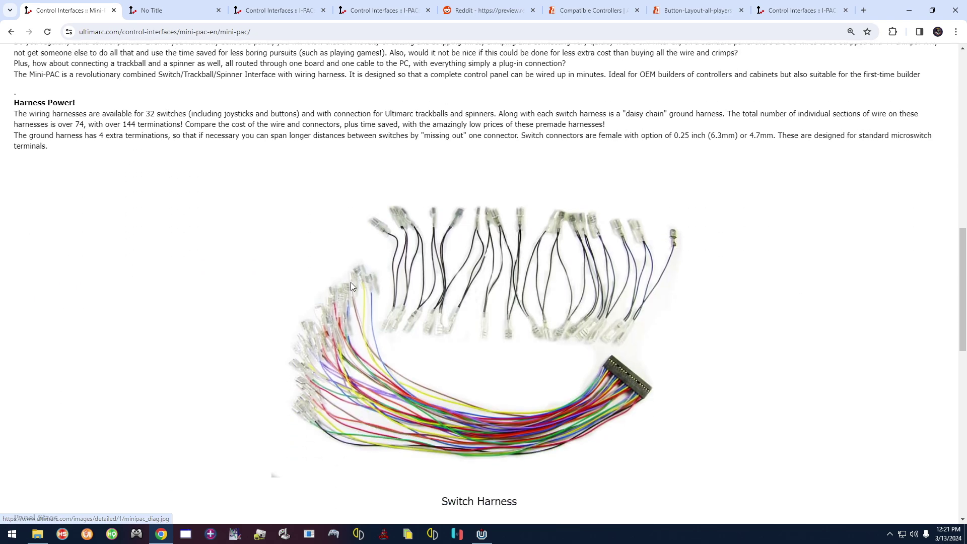
{"action": "scroll", "coordinate": [351, 286], "scroll_direction": "down", "scroll_amount": 4}
{"action": "scroll", "coordinate": [478, 255], "scroll_direction": "up", "scroll_amount": 4}
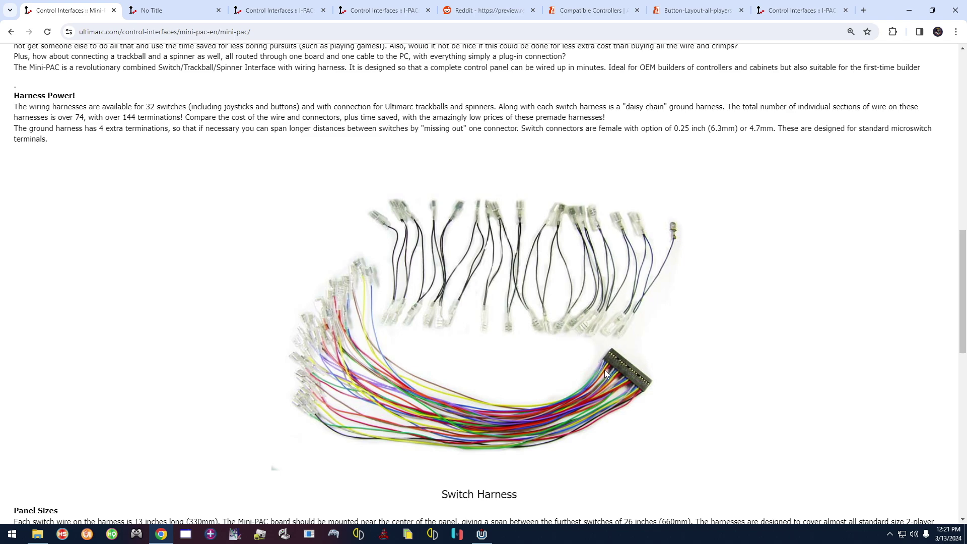
{"action": "scroll", "coordinate": [576, 350], "scroll_direction": "down", "scroll_amount": 2}
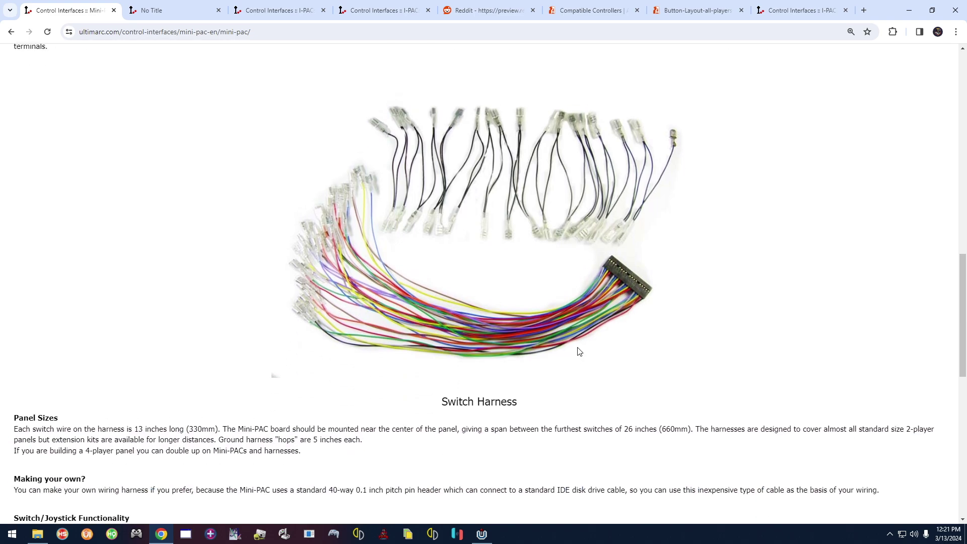
{"action": "scroll", "coordinate": [506, 309], "scroll_direction": "up", "scroll_amount": 12}
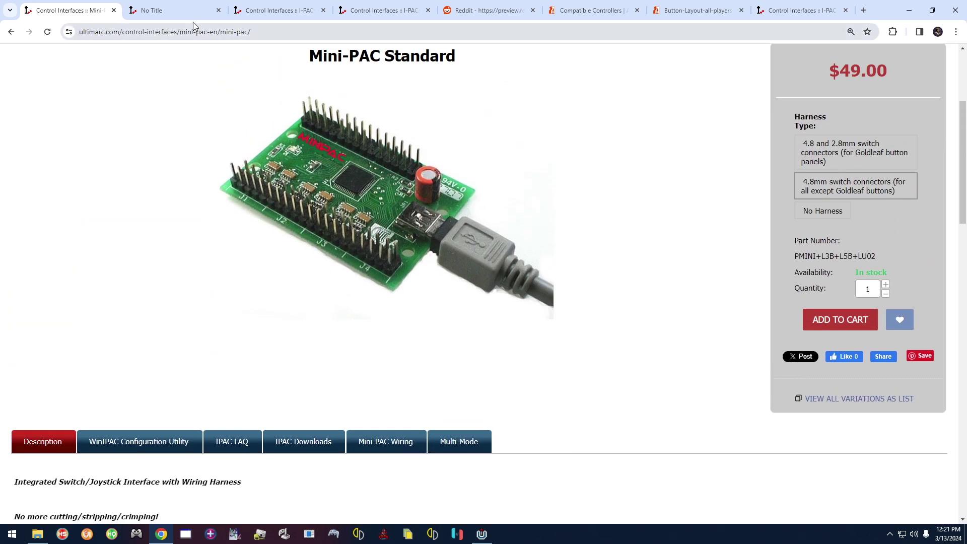
Cross-check the wiring PDF with the Mini-PAC page, then bring WinIPAC V2 forward.
{"action": "left_click", "coordinate": [182, 10]}
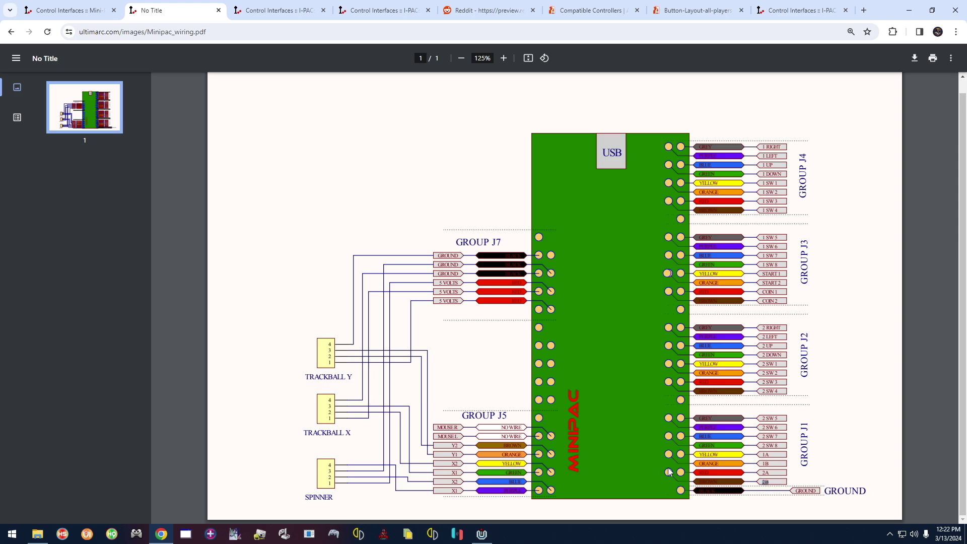
{"action": "left_click", "coordinate": [45, 10]}
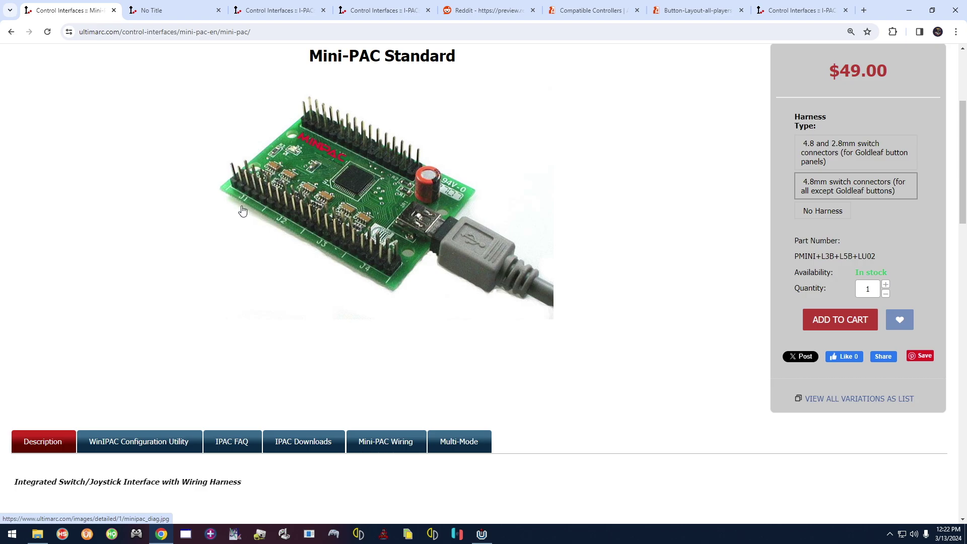
{"action": "left_click", "coordinate": [160, 14]}
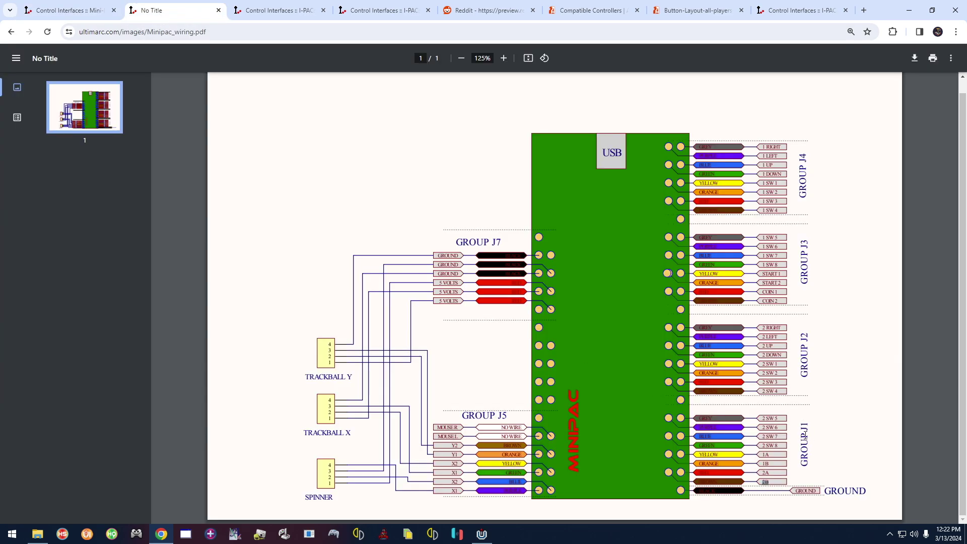
{"action": "left_click", "coordinate": [48, 11]}
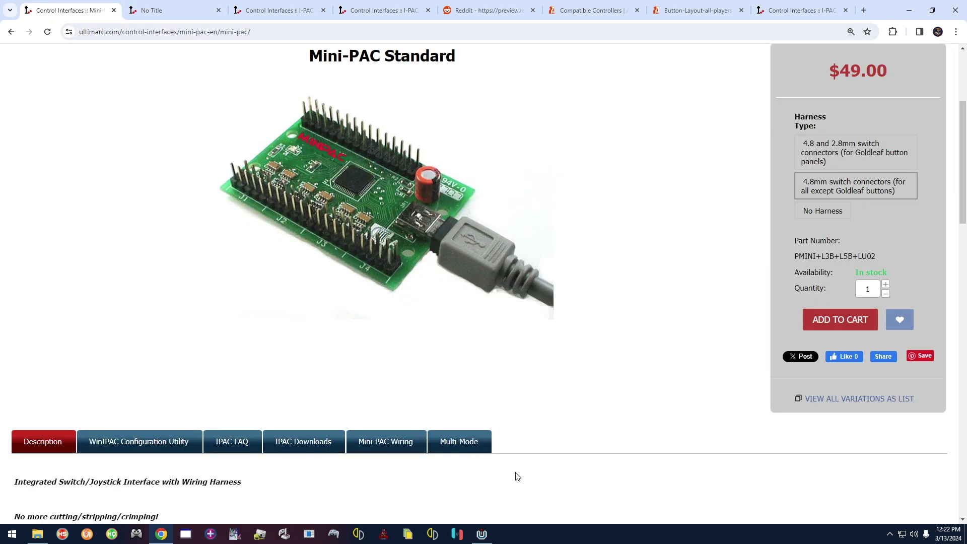
{"action": "left_click", "coordinate": [482, 534]}
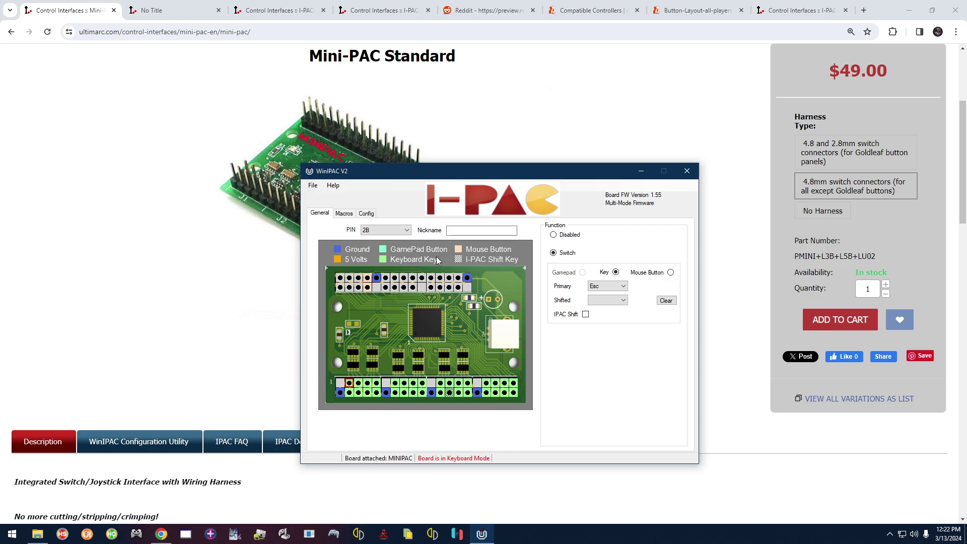
Keep pin 2B selected, recheck the wiring PDF, then return to WinIPAC V2.
{"action": "left_click", "coordinate": [401, 230]}
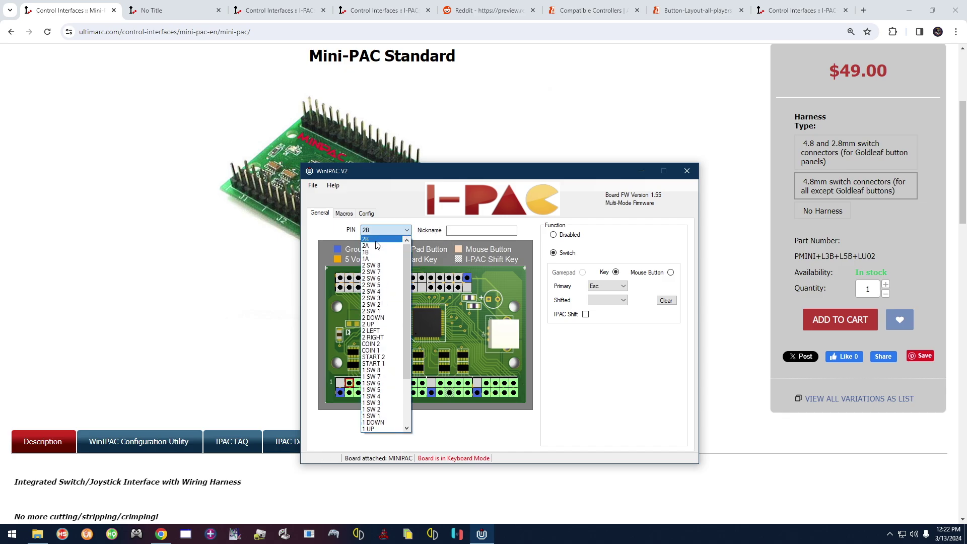
{"action": "left_click", "coordinate": [394, 240]}
{"action": "left_click", "coordinate": [201, 9]}
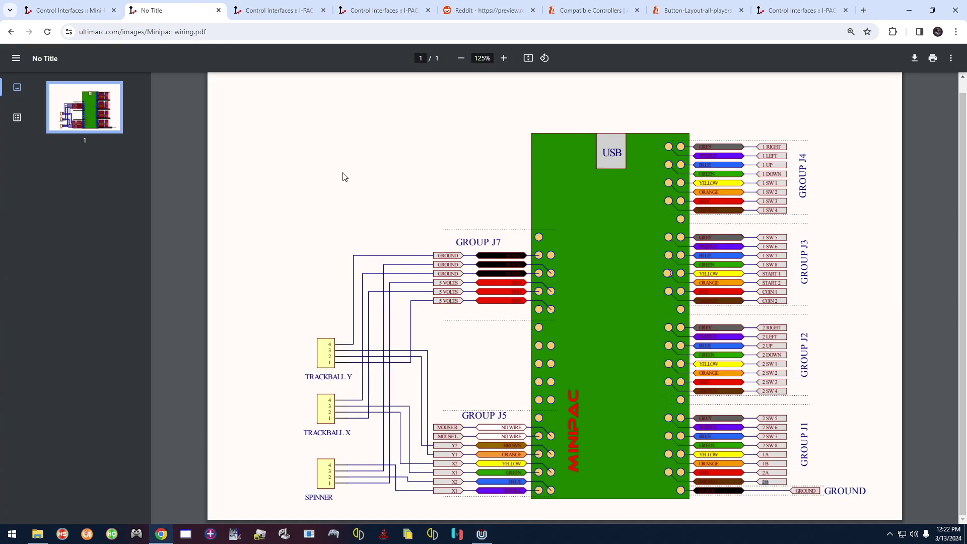
{"action": "left_click", "coordinate": [78, 9]}
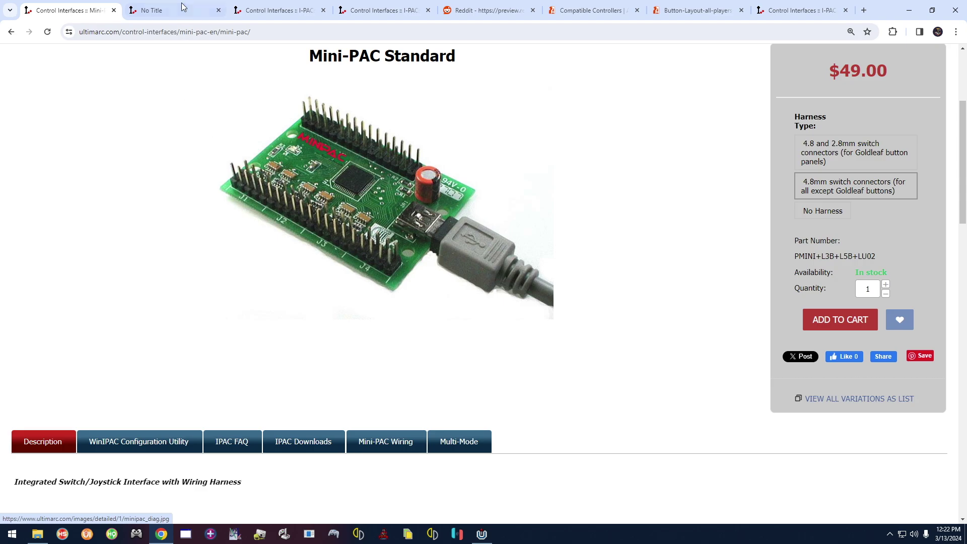
{"action": "left_click", "coordinate": [481, 534]}
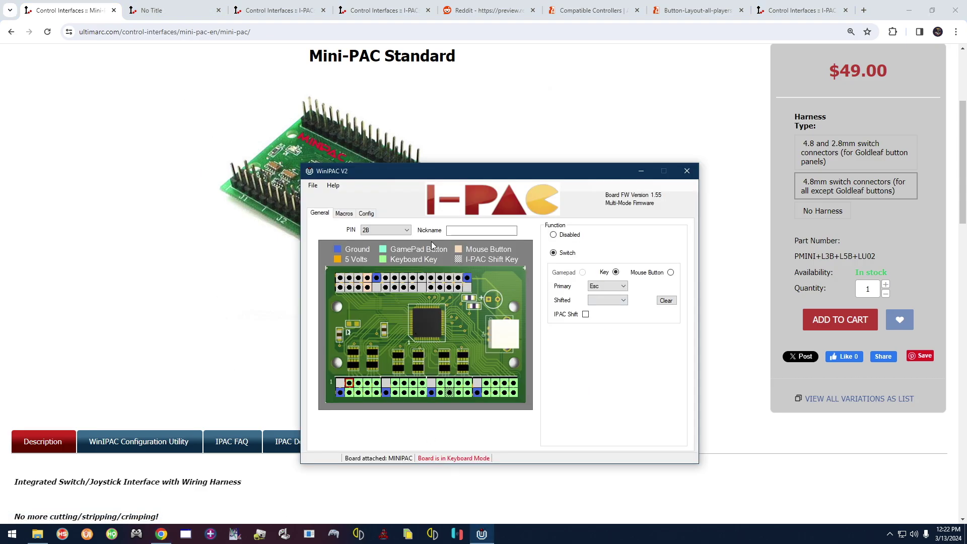
Set pin 2B's Primary key to A instead of Esc.
{"action": "left_click", "coordinate": [624, 286]}
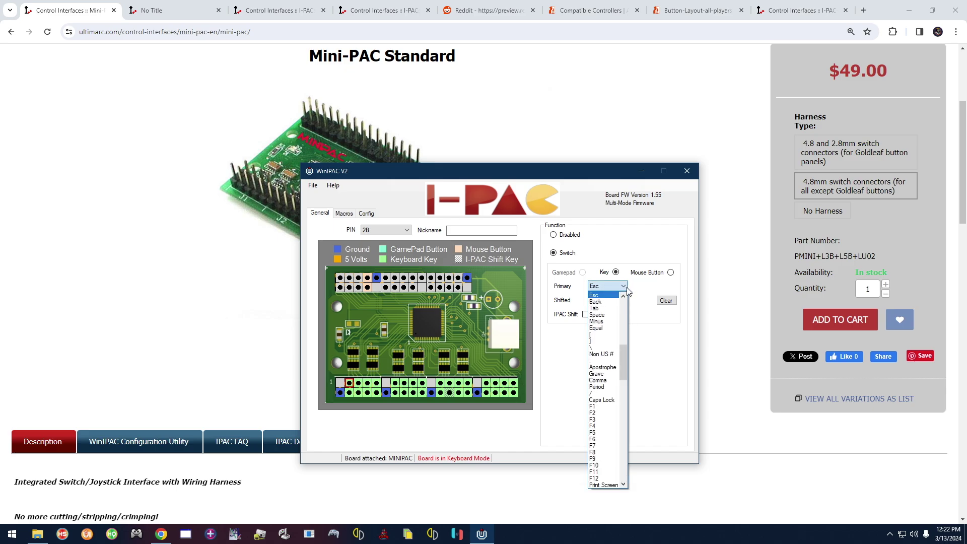
{"action": "left_click_drag", "start_coordinate": [624, 349], "coordinate": [628, 308]}
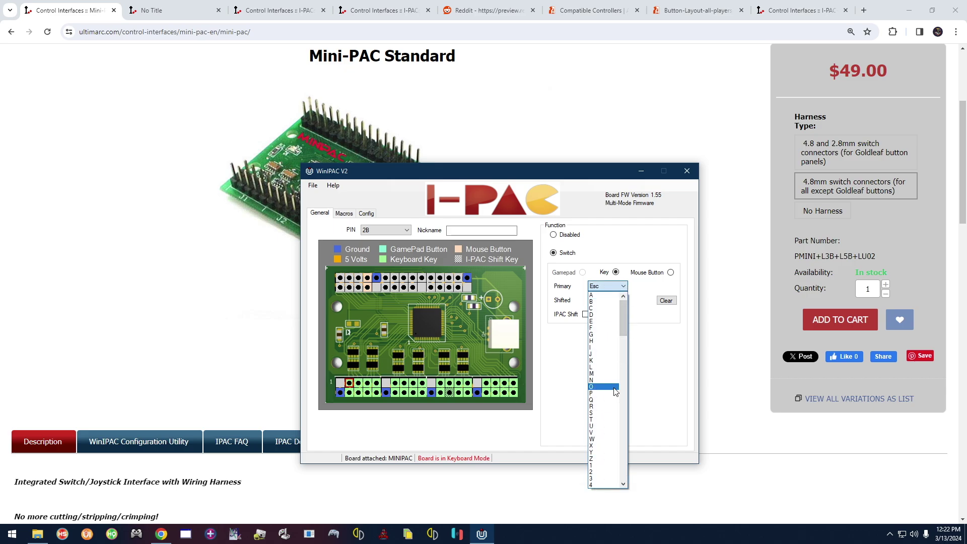
{"action": "left_click", "coordinate": [597, 296]}
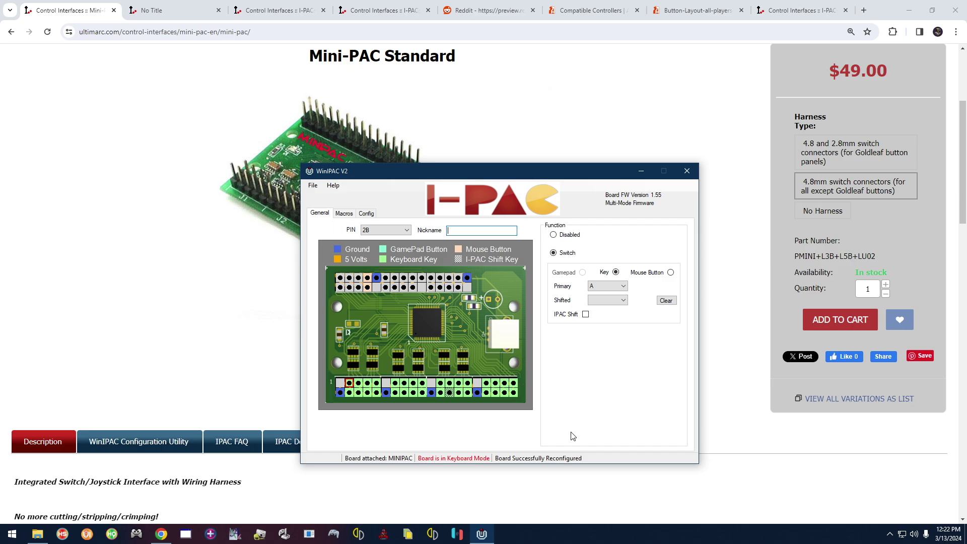
{"action": "left_click", "coordinate": [11, 534]}
Launch Notepad, confirm pin 2B types 'a', then close the note without saving.
{"action": "left_click", "coordinate": [48, 214]}
{"action": "type", "text": "aaaaaaaaaaaaaaa"}
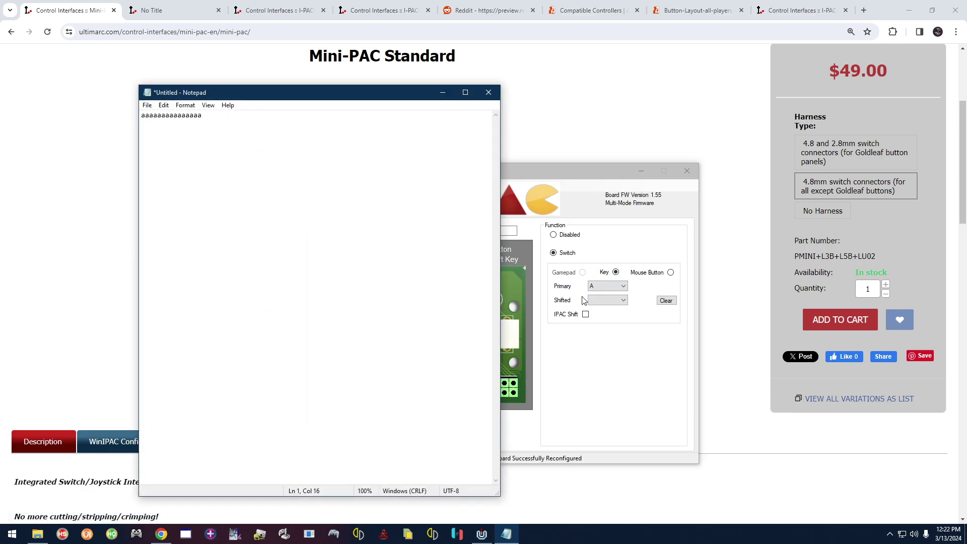
{"action": "left_click", "coordinate": [488, 92]}
{"action": "left_click", "coordinate": [499, 268]}
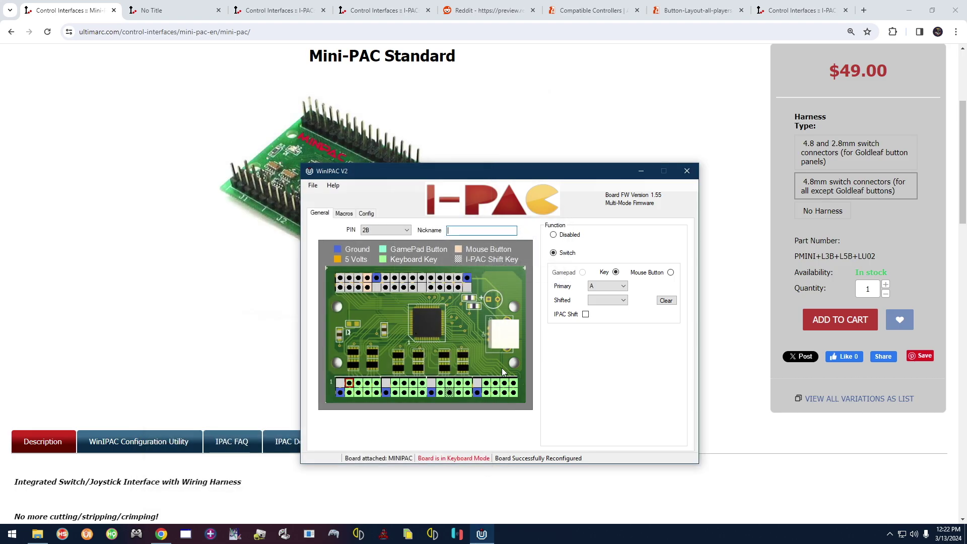